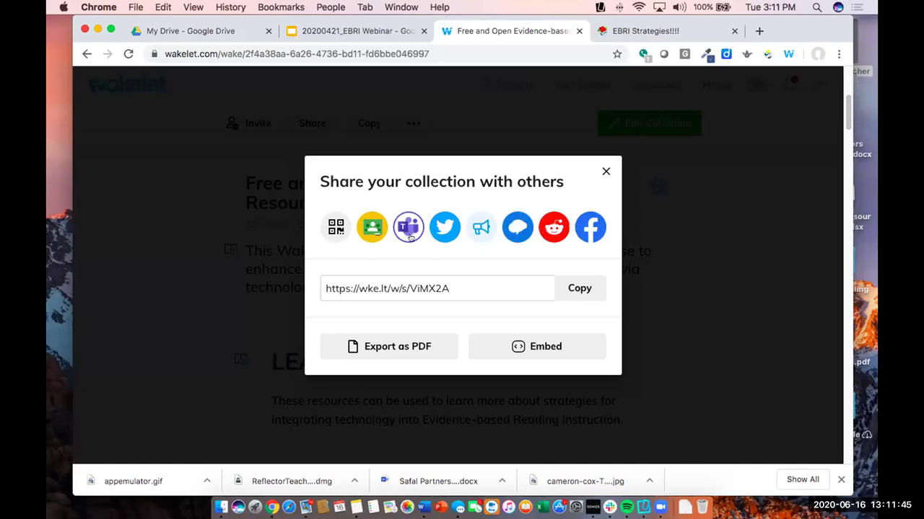
# - Open the collection's QR code full-size in its own tab, then close the share dialog
pyautogui.click(331, 226)
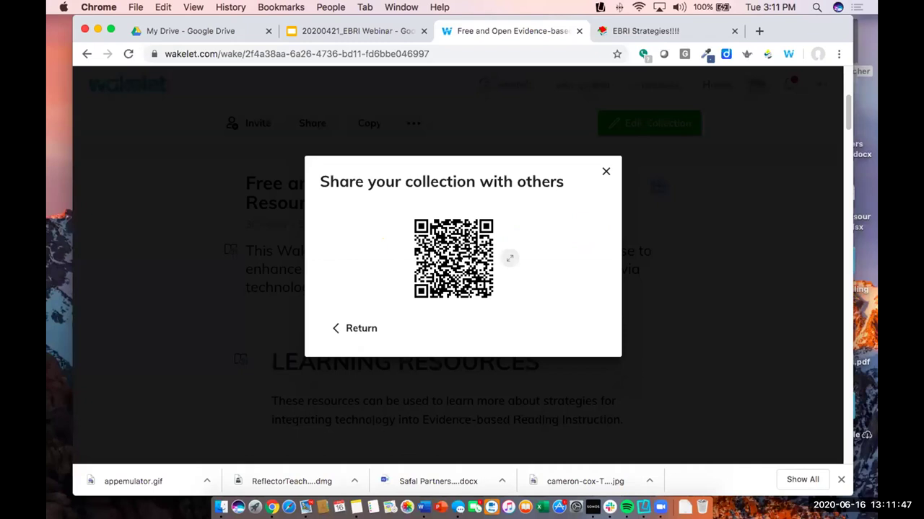
pyautogui.click(506, 258)
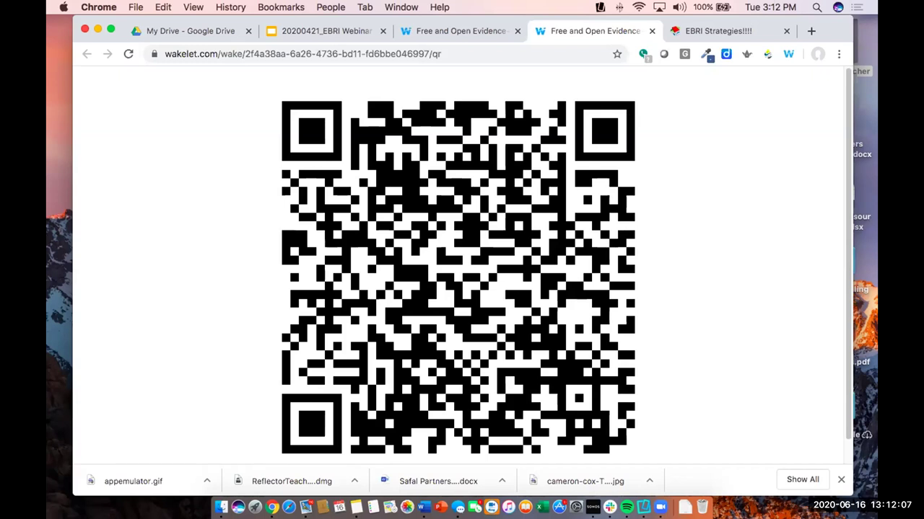
pyautogui.click(476, 31)
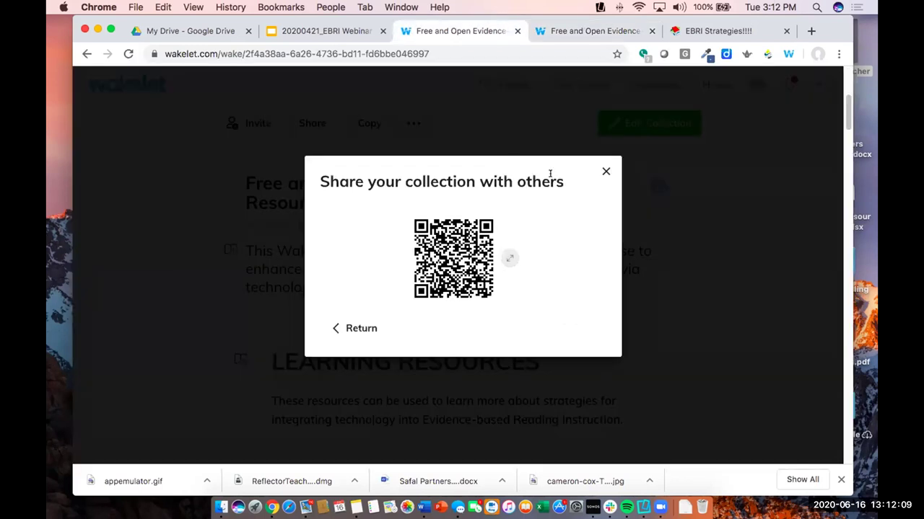
pyautogui.click(604, 173)
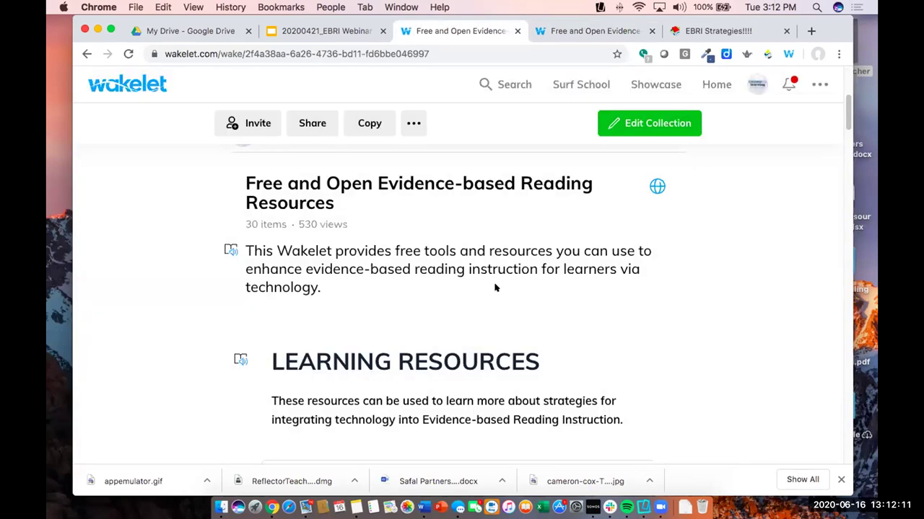
pyautogui.scroll(-5, 505, 287)
pyautogui.scroll(-3, 495, 287)
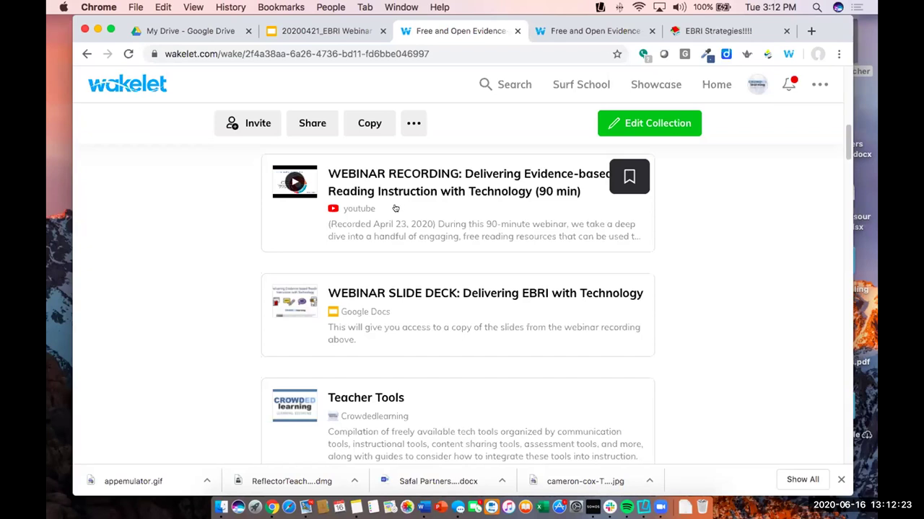
pyautogui.scroll(-2, 393, 208)
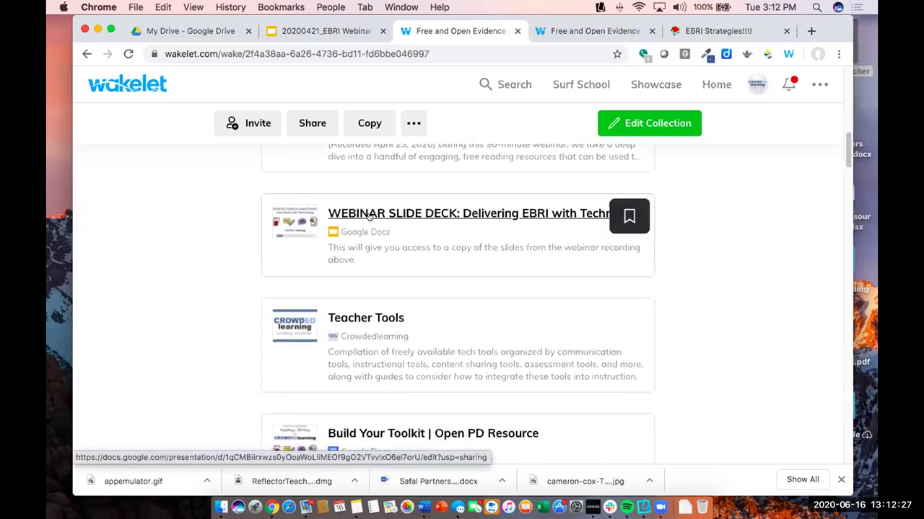
pyautogui.scroll(-2, 368, 213)
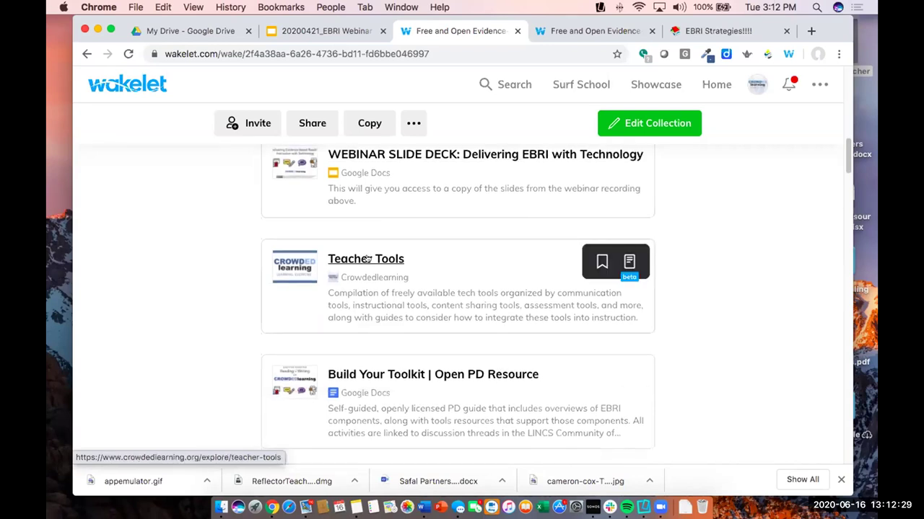
pyautogui.scroll(-1, 437, 261)
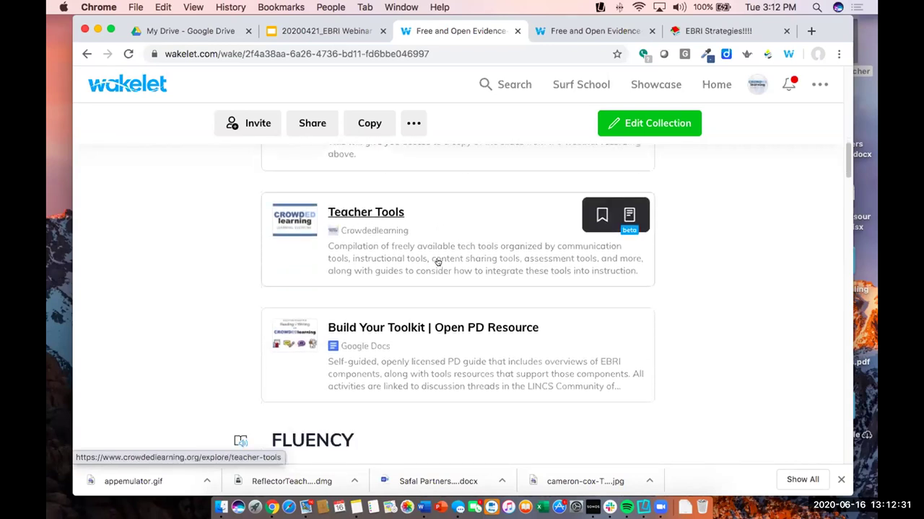
pyautogui.scroll(-5, 437, 263)
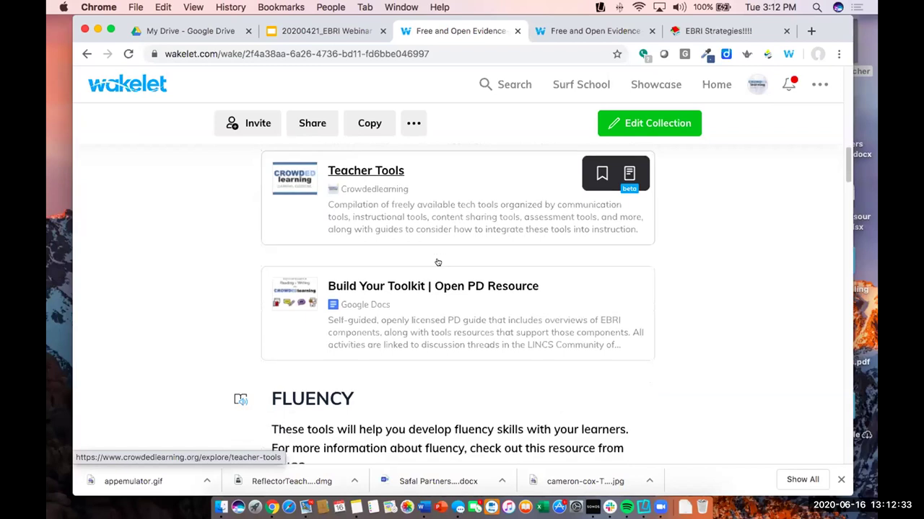
pyautogui.scroll(-2, 436, 262)
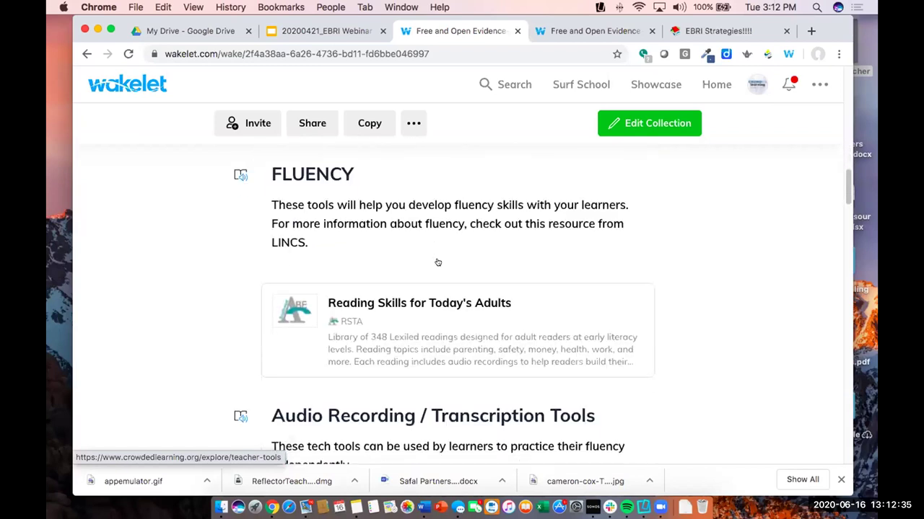
pyautogui.scroll(-2, 429, 231)
pyautogui.scroll(3, 380, 205)
pyautogui.scroll(-2, 380, 204)
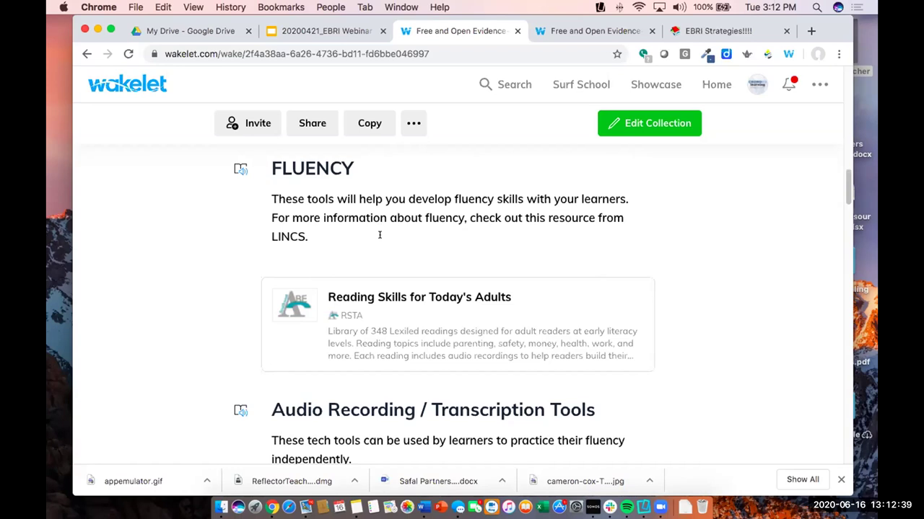
pyautogui.scroll(-5, 381, 232)
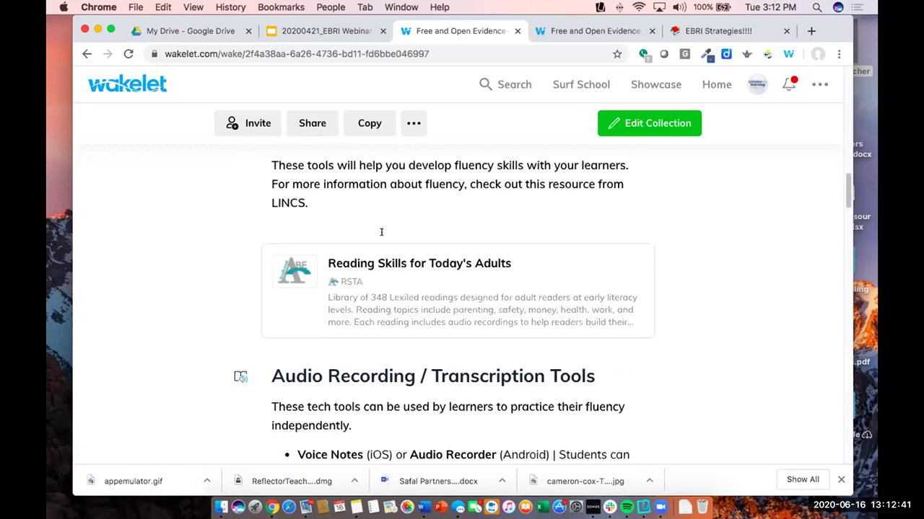
pyautogui.scroll(-15, 379, 238)
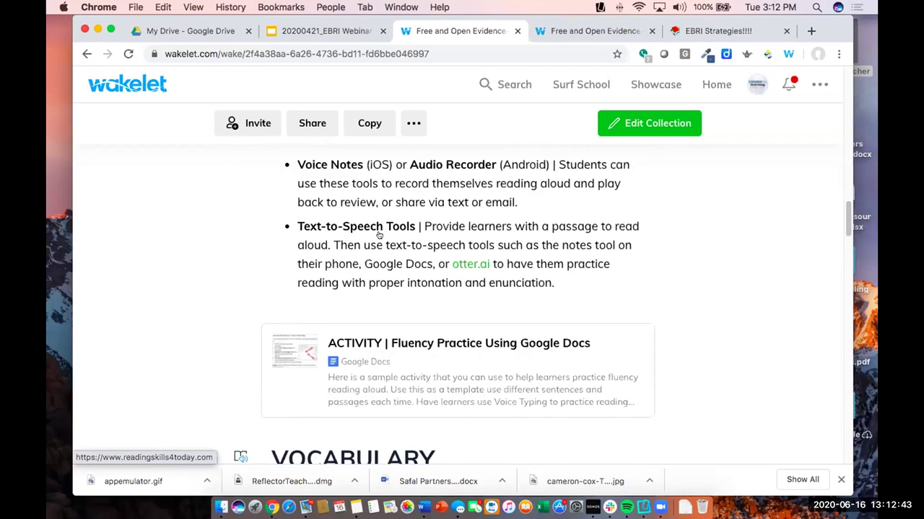
pyautogui.scroll(-17, 382, 246)
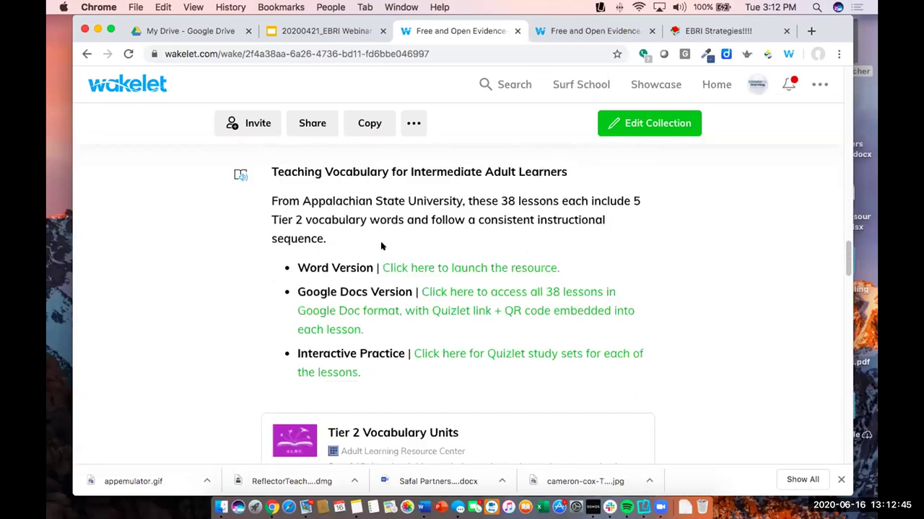
pyautogui.scroll(-4, 381, 246)
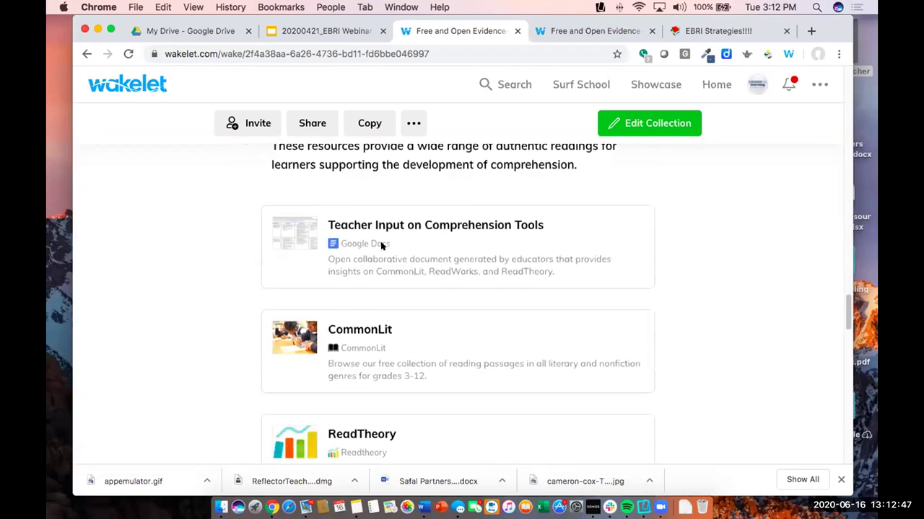
pyautogui.scroll(-7, 381, 246)
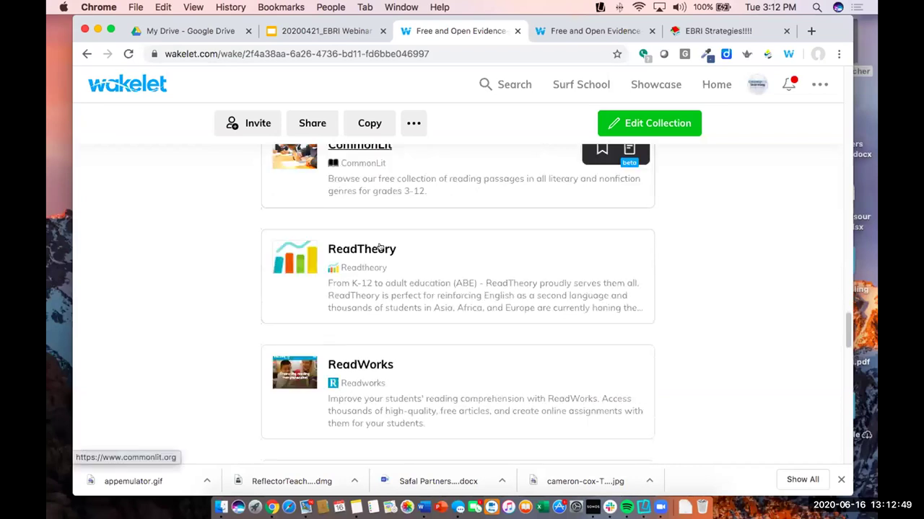
pyautogui.scroll(-7, 381, 248)
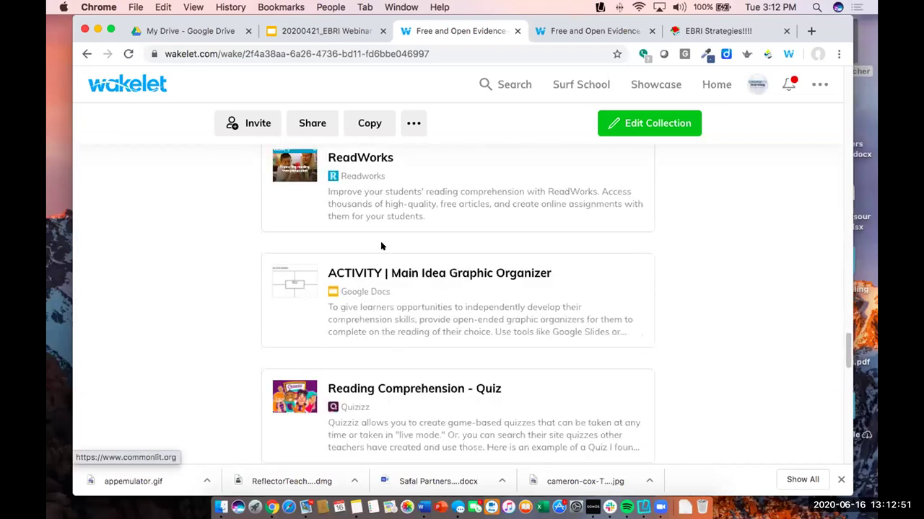
pyautogui.scroll(17, 379, 257)
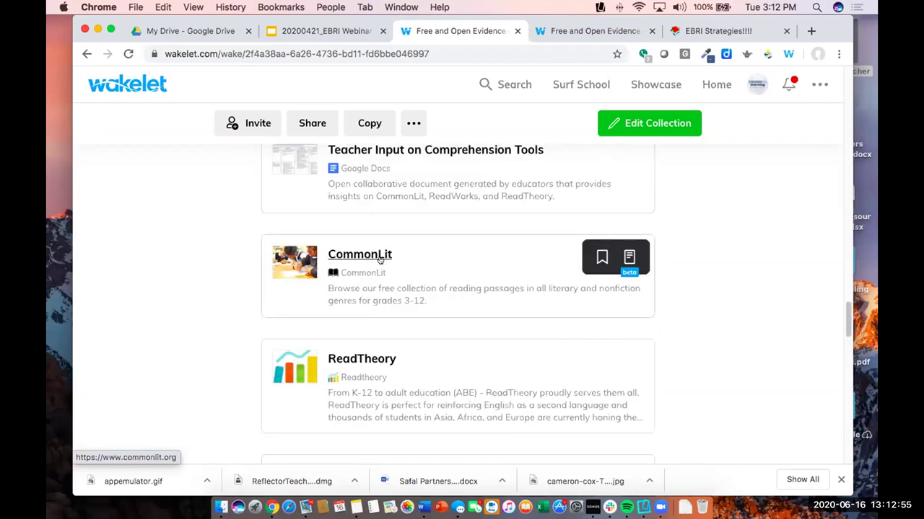
pyautogui.scroll(8, 380, 259)
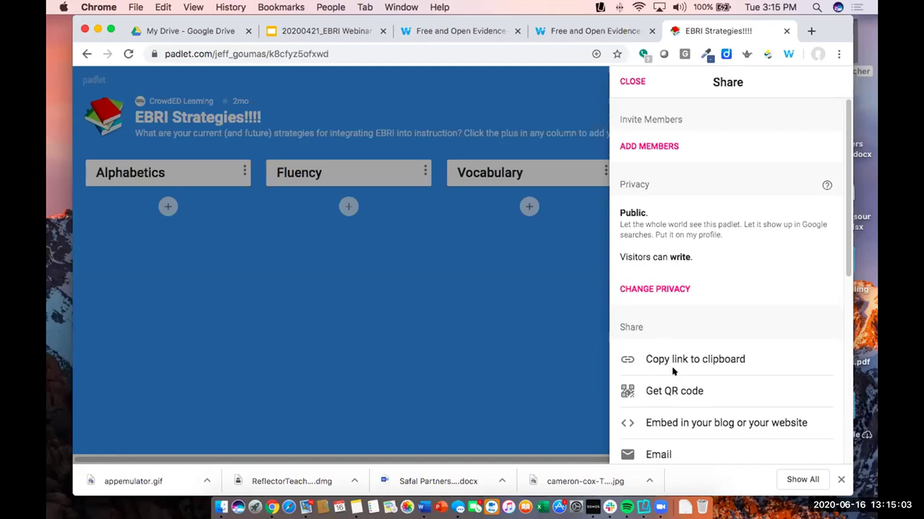
# - Copy the EBRI Strategies!!!! board link and start sharing it to Google Classroom
pyautogui.scroll(-1, 674, 391)
pyautogui.scroll(-3, 732, 114)
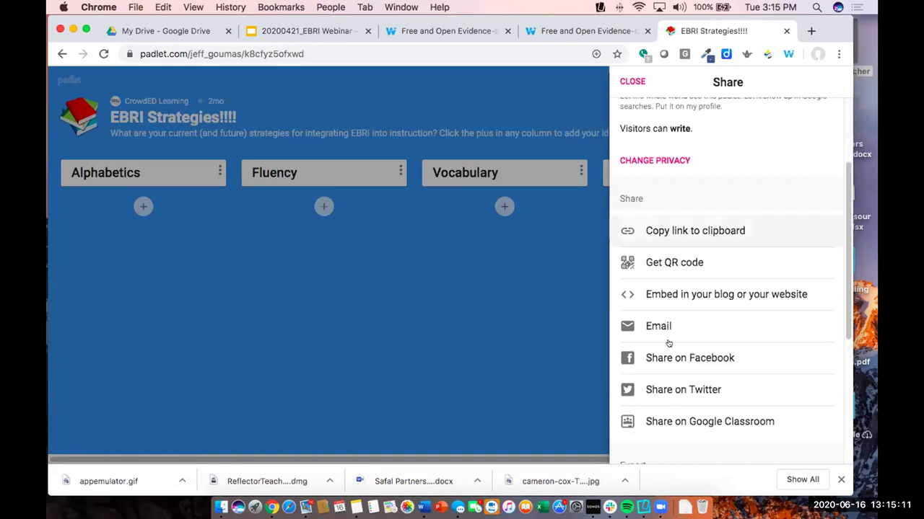
pyautogui.click(664, 228)
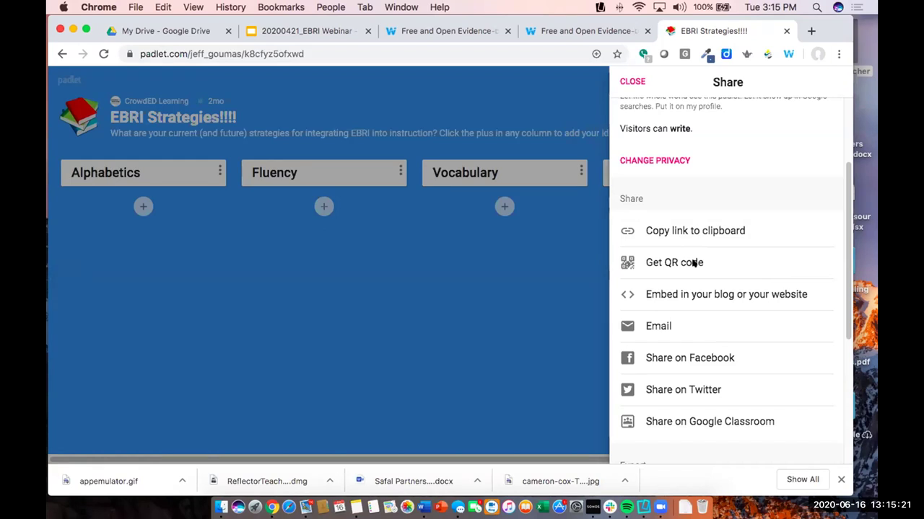
pyautogui.scroll(-1, 671, 404)
pyautogui.click(671, 405)
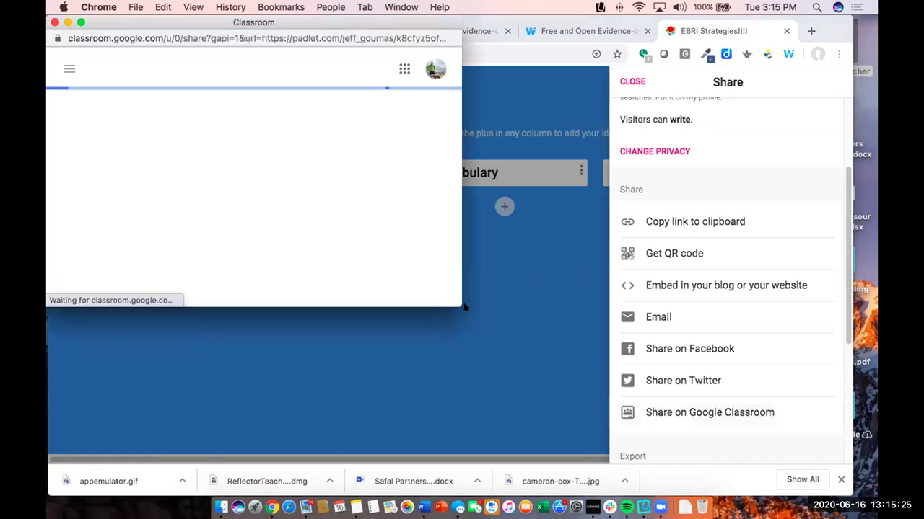
# - Check the Google Classroom class list without picking a class, then close the share window
pyautogui.moveTo(496, 347); pyautogui.dragTo(501, 349)
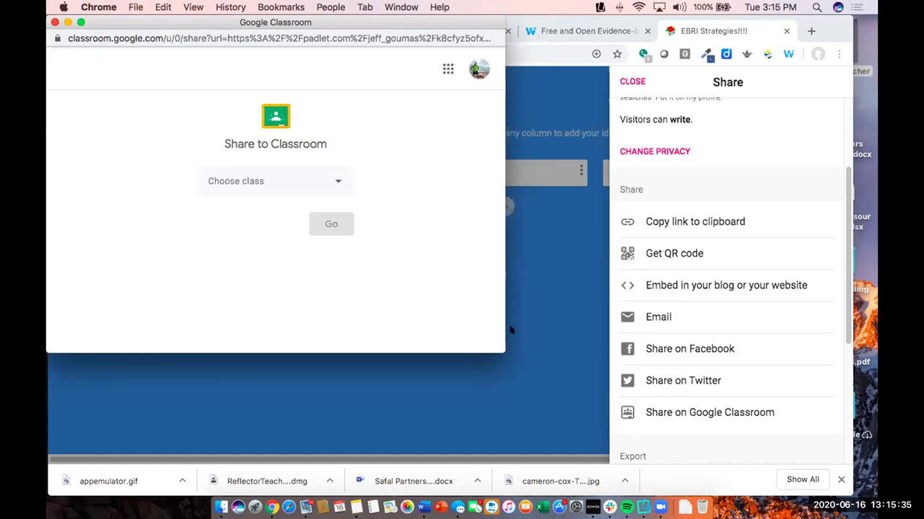
pyautogui.click(333, 186)
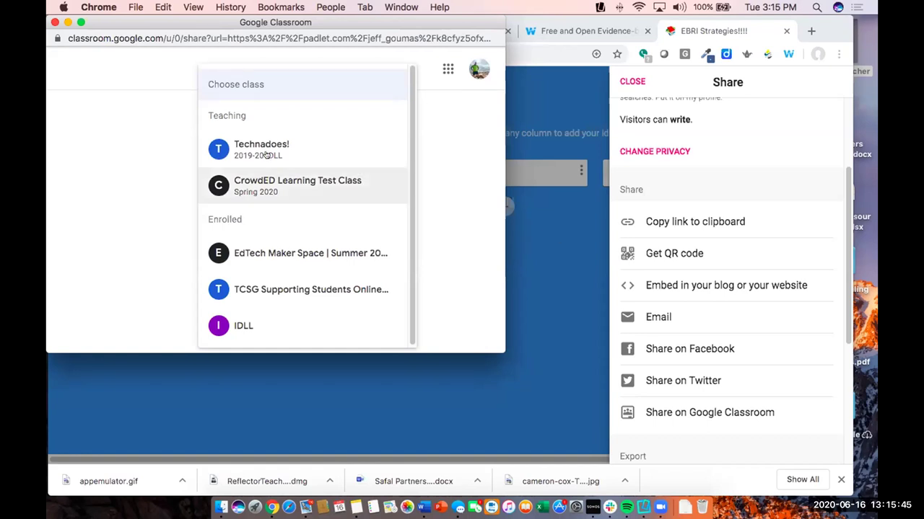
pyautogui.click(383, 47)
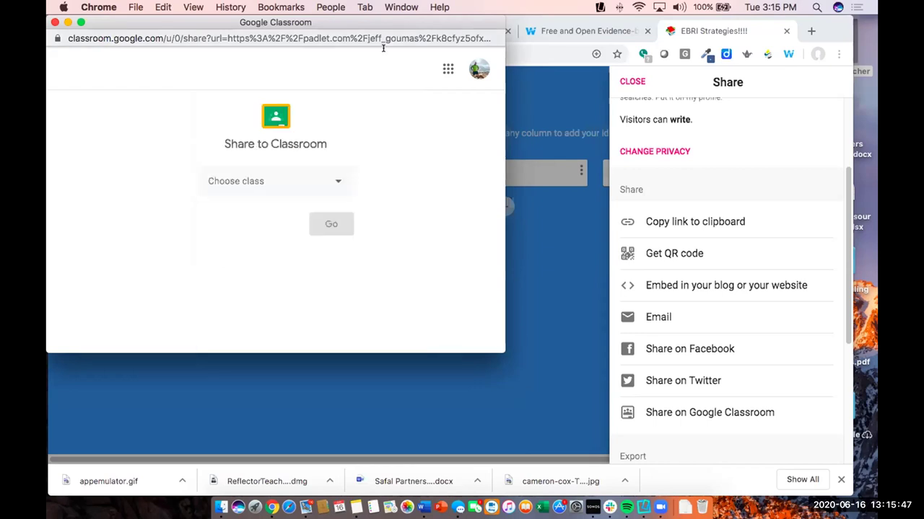
pyautogui.click(63, 7)
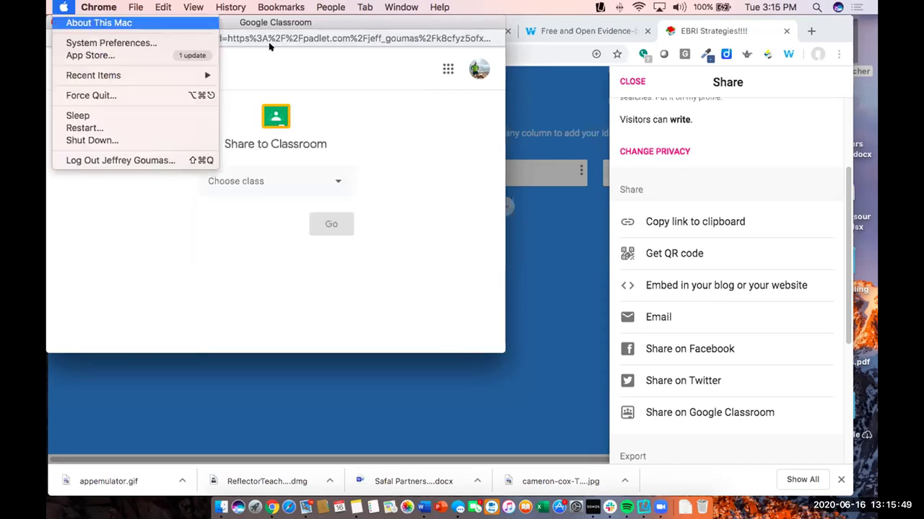
pyautogui.press('Escape')
pyautogui.click(54, 26)
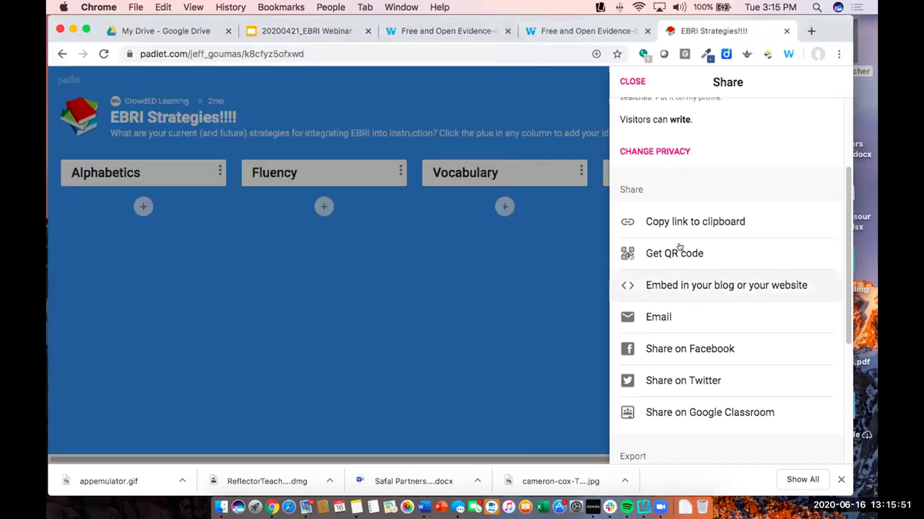
# - Show and dismiss the board's QR code, then close the Share panel
pyautogui.click(682, 255)
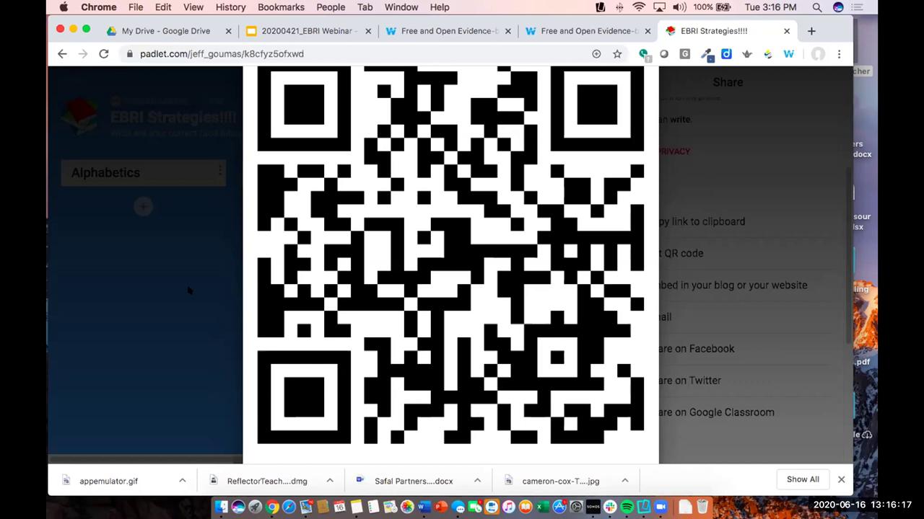
pyautogui.click(360, 313)
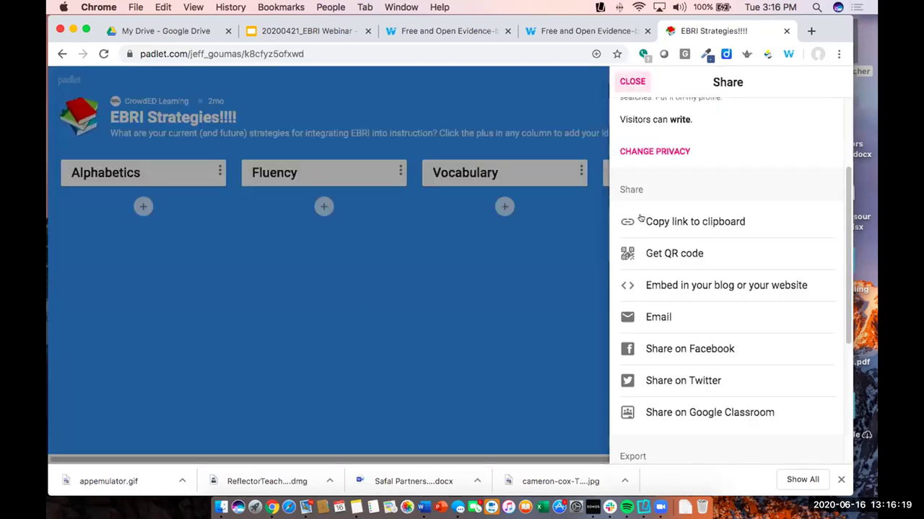
pyautogui.click(264, 214)
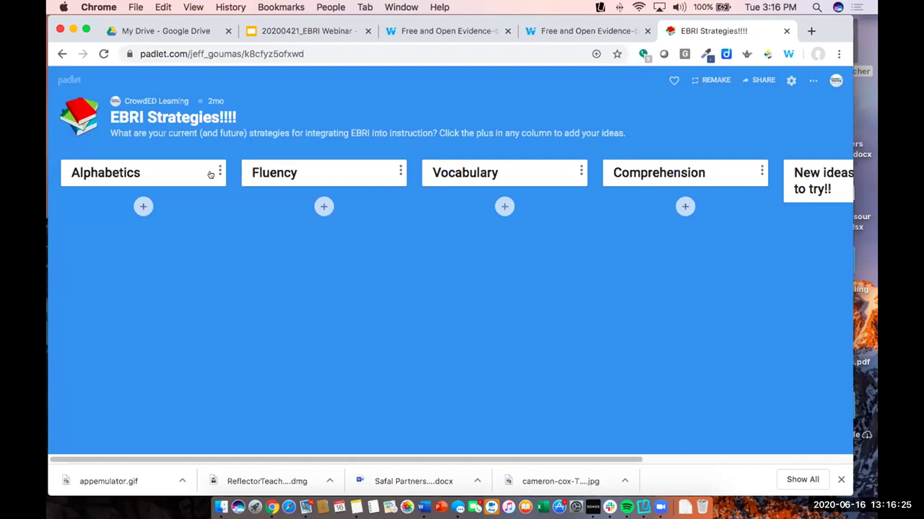
pyautogui.click(142, 207)
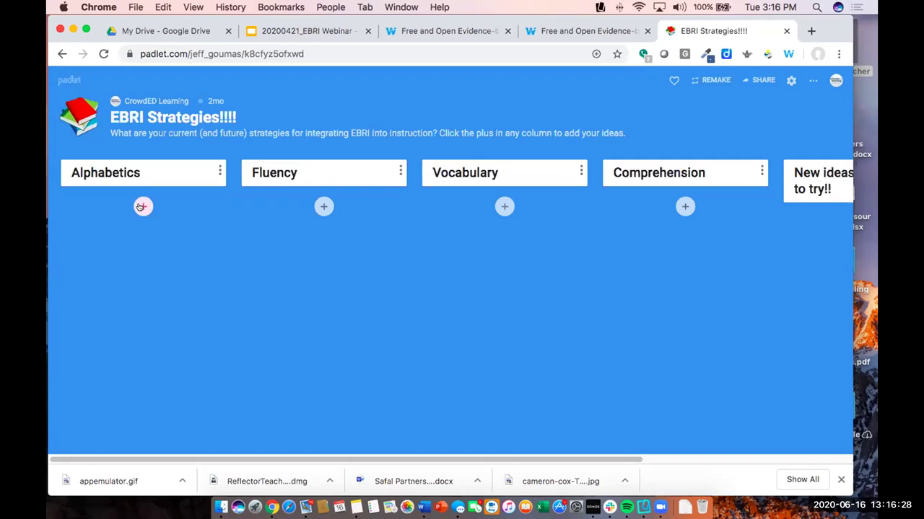
# - Publish a Vocabulary post titled 'Quizlet': 'I create quizlets of the vocab from stories students are reading.'
pyautogui.click(505, 206)
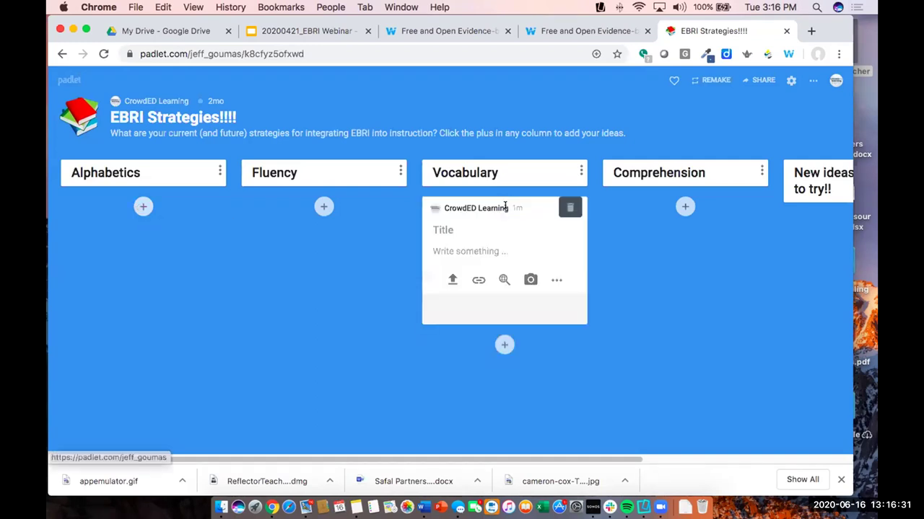
pyautogui.write('Quizlet')
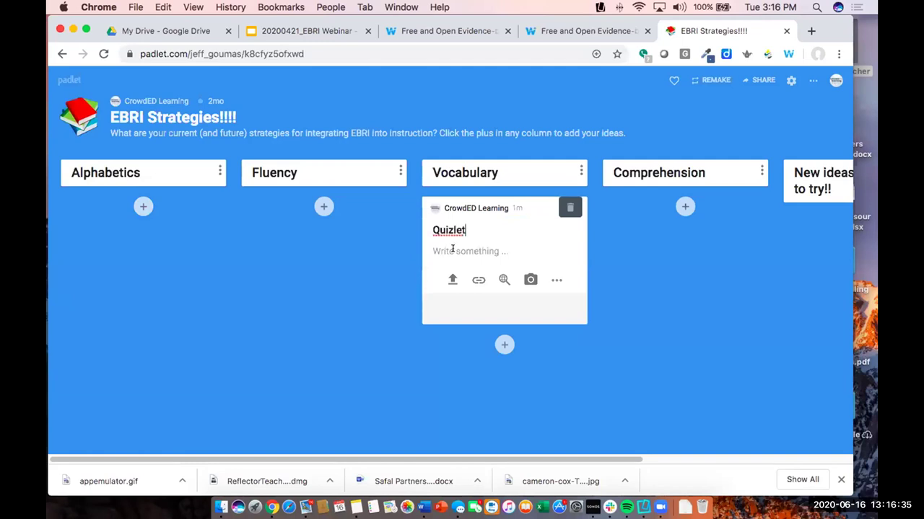
pyautogui.press('Tab')
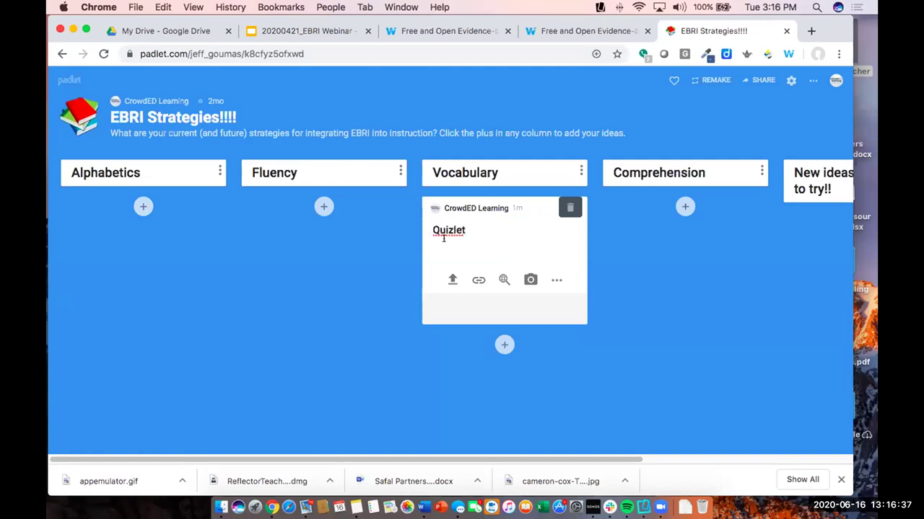
pyautogui.write('I create quizlets')
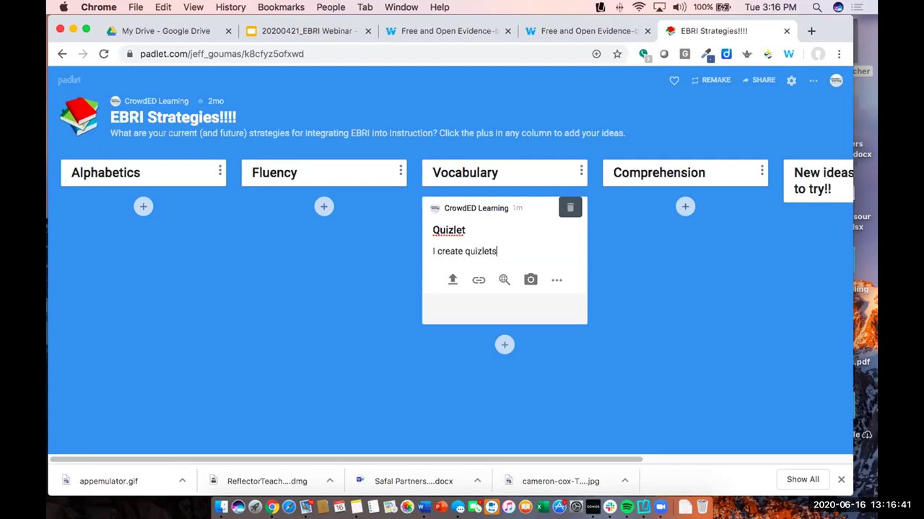
pyautogui.write(' of my rea')
pyautogui.press('BackSpace')
pyautogui.press('BackSpace')
pyautogui.press('BackSpace')
pyautogui.press('BackSpace')
pyautogui.press('BackSpace')
pyautogui.press('BackSpace')
pyautogui.write('the vocab from')
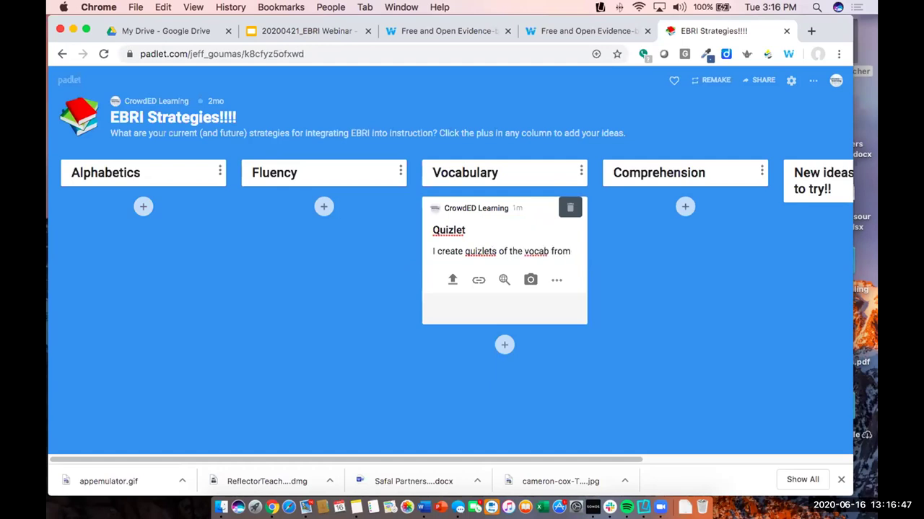
pyautogui.write(' stories the')
pyautogui.press('BackSpace')
pyautogui.press('BackSpace')
pyautogui.press('BackSpace')
pyautogui.write('students are reading.')
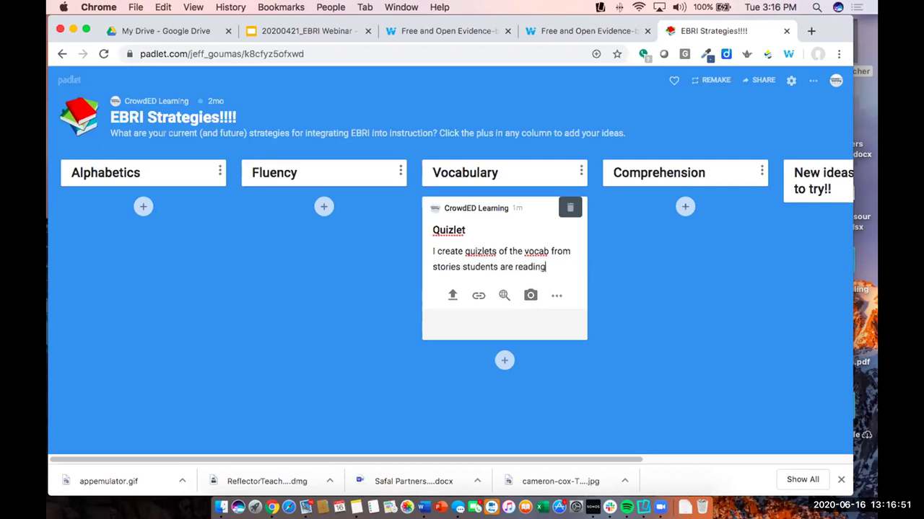
pyautogui.click(642, 307)
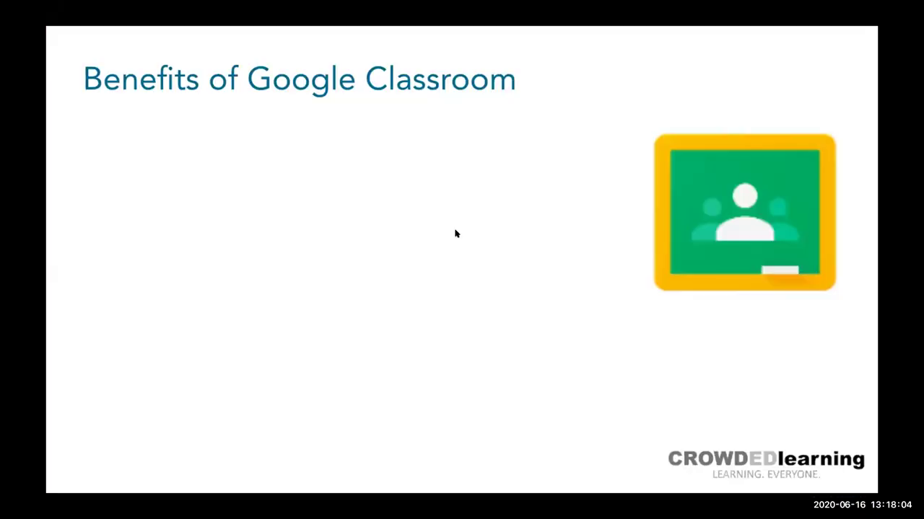
pyautogui.press('Right')
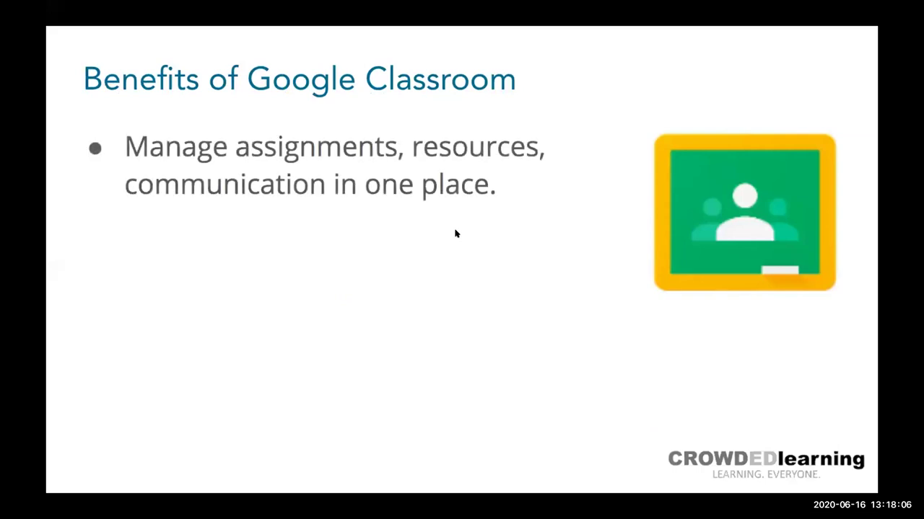